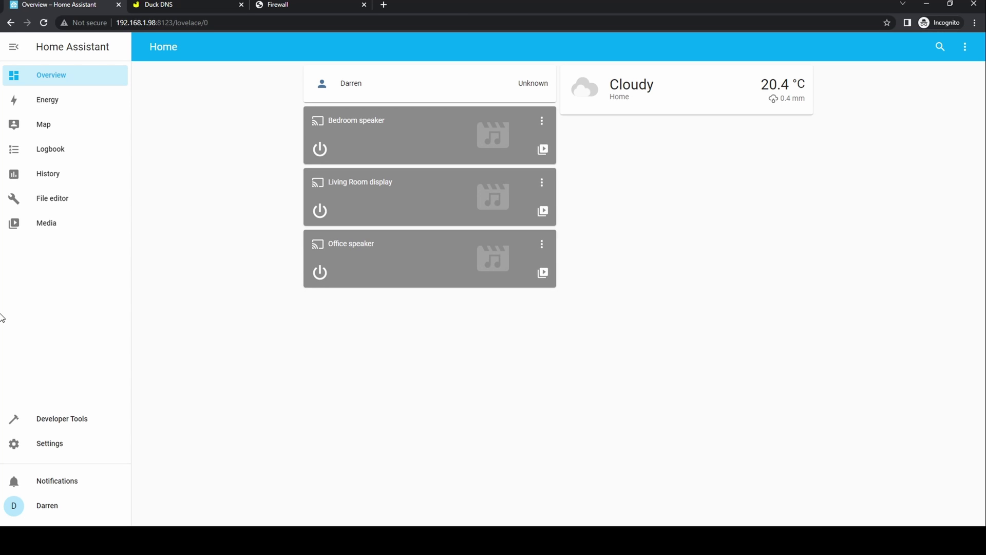
# Install the Duck DNS add-on from the Home Assistant Add-on Store.
pyautogui.click(50, 444)
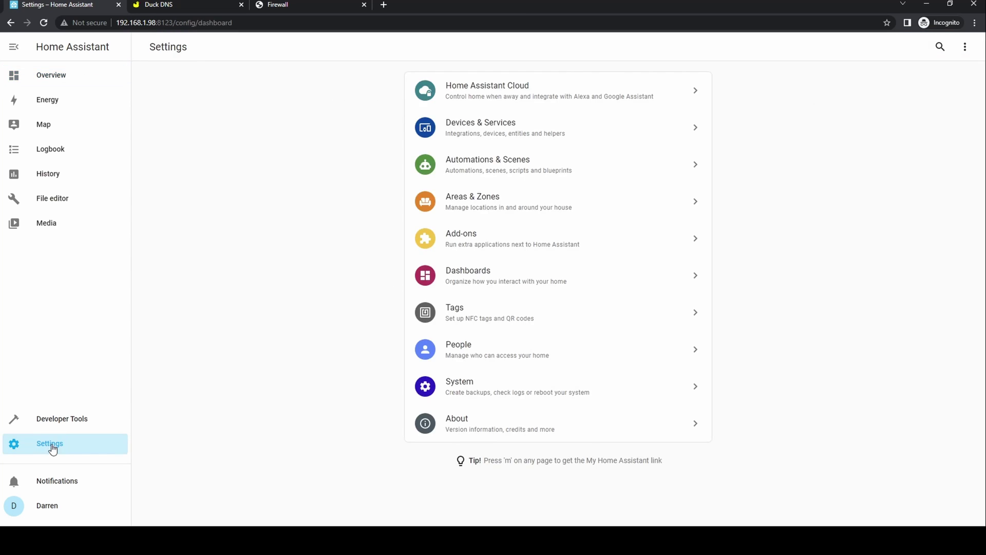
pyautogui.click(445, 239)
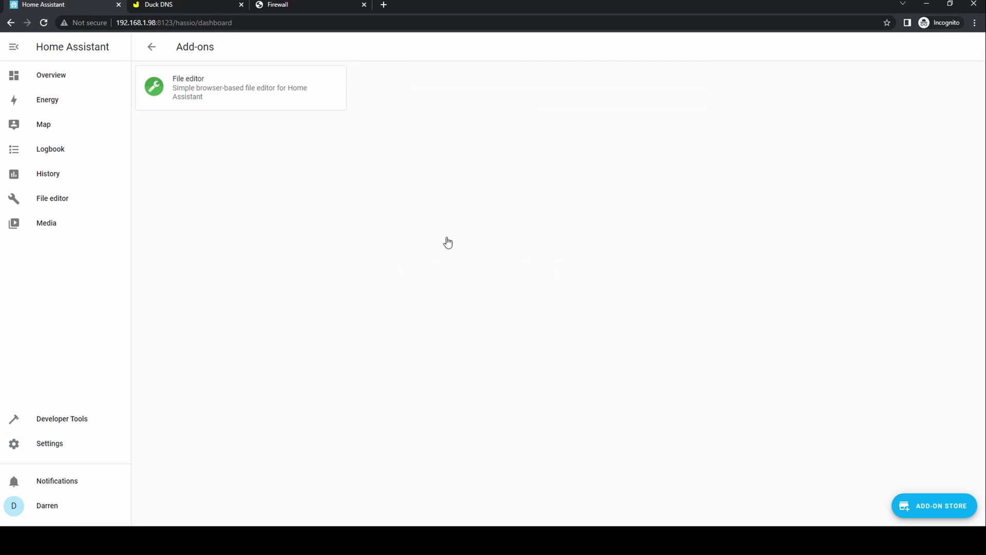
pyautogui.click(928, 506)
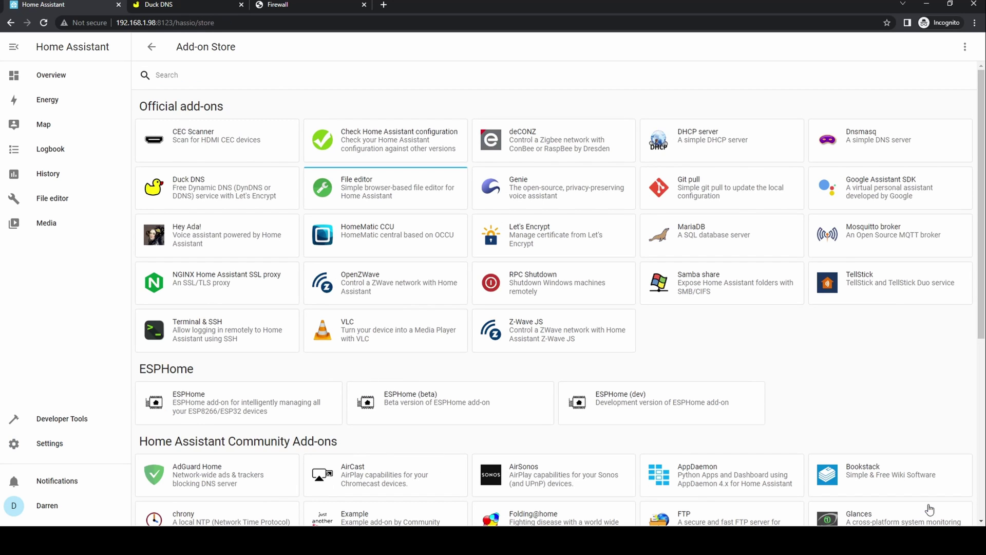
pyautogui.click(230, 198)
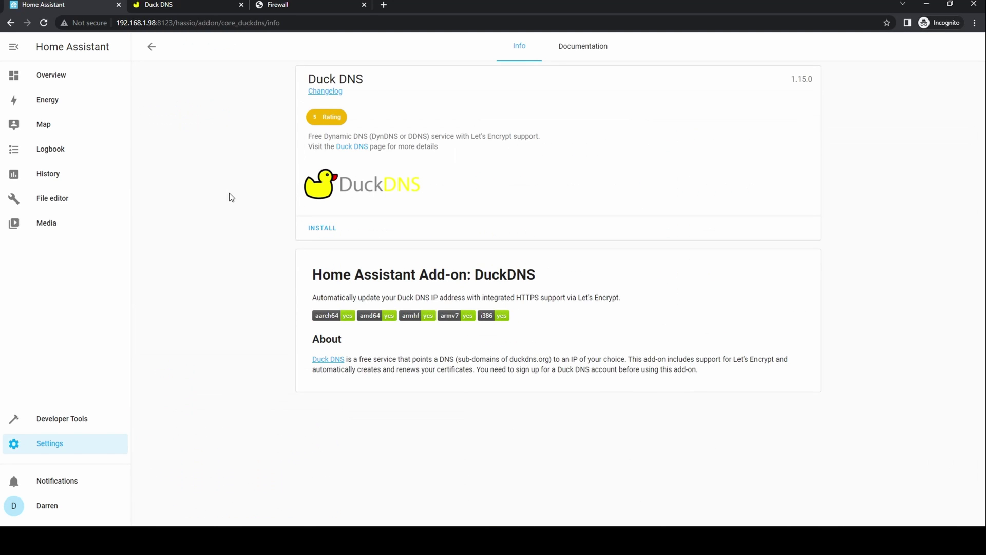
pyautogui.click(316, 227)
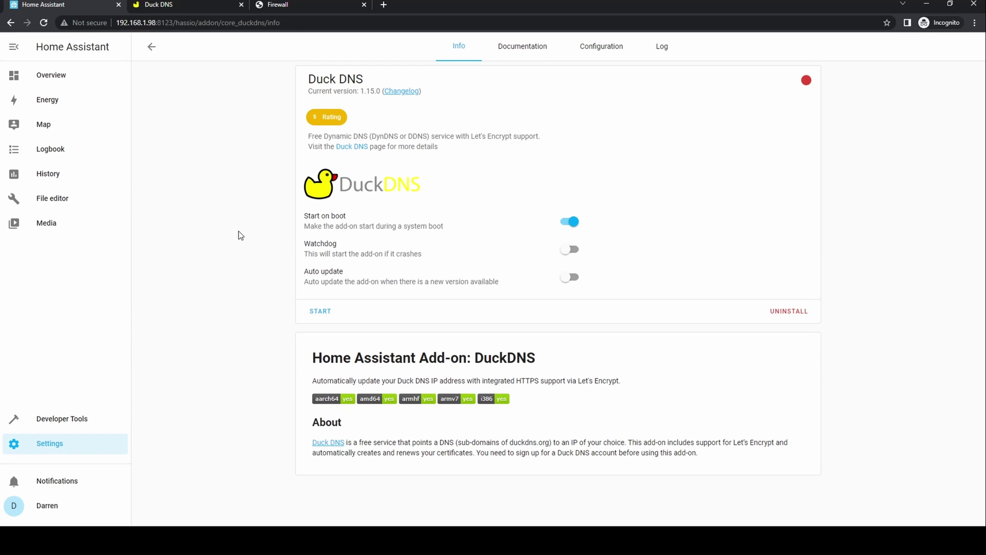
# Turn on Watchdog for the Duck DNS add-on, then bring up the Duck DNS account page.
pyautogui.click(571, 250)
pyautogui.click(596, 47)
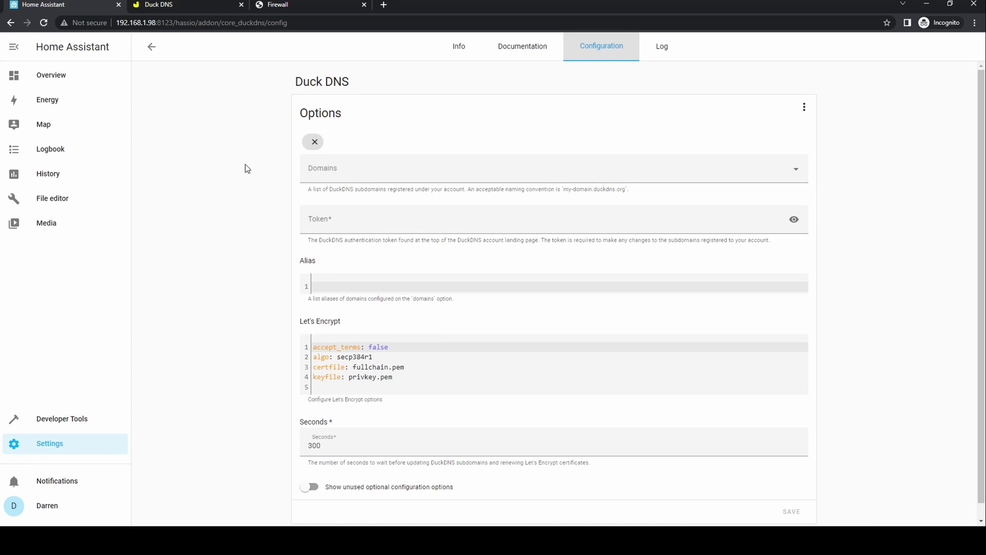
pyautogui.click(175, 5)
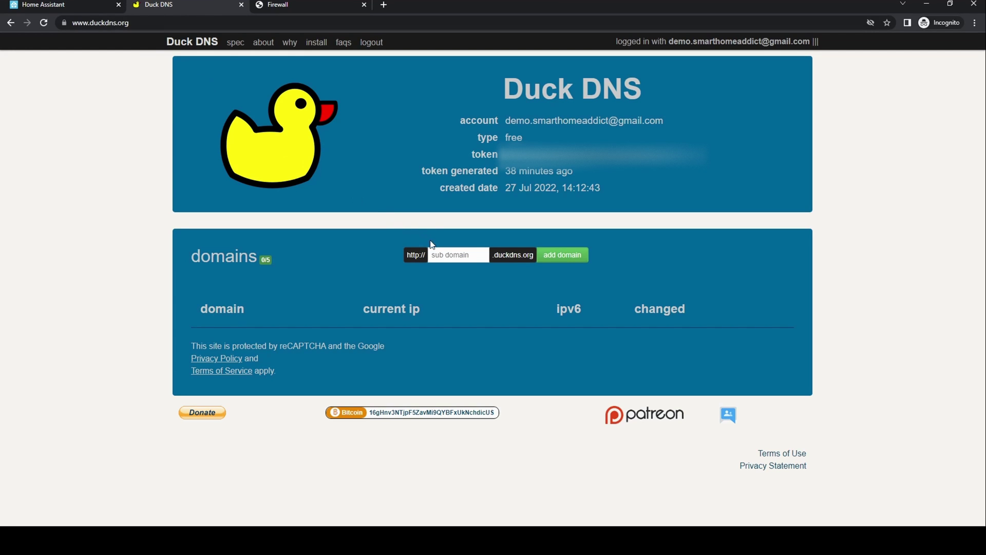
# Add the subdomain demo-smarthomeaddict to the Duck DNS account and select the account token.
pyautogui.click(448, 255)
pyautogui.write('d')
pyautogui.write('em')
pyautogui.write('o-smarth')
pyautogui.write('omeaddict')
pyautogui.click(554, 255)
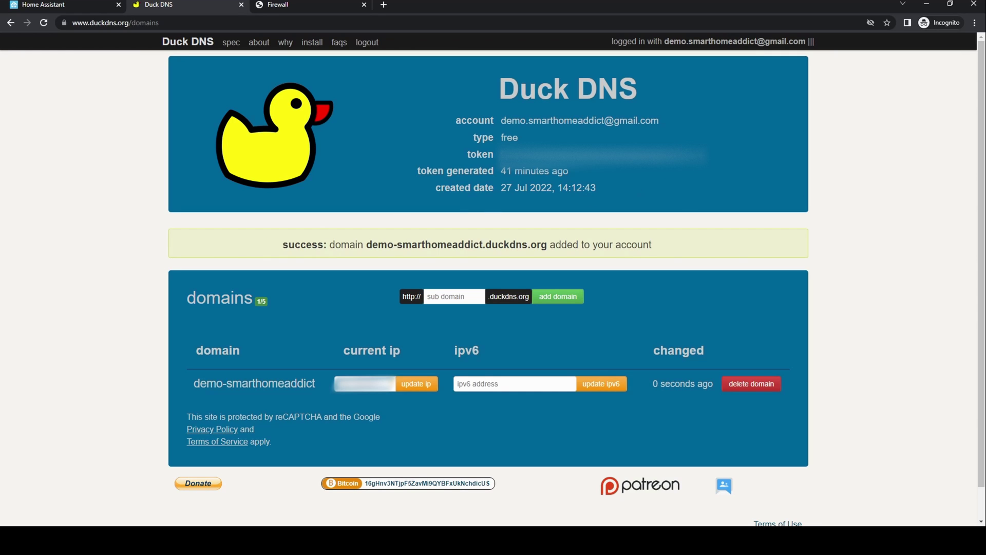
pyautogui.moveTo(706, 154); pyautogui.dragTo(501, 154)
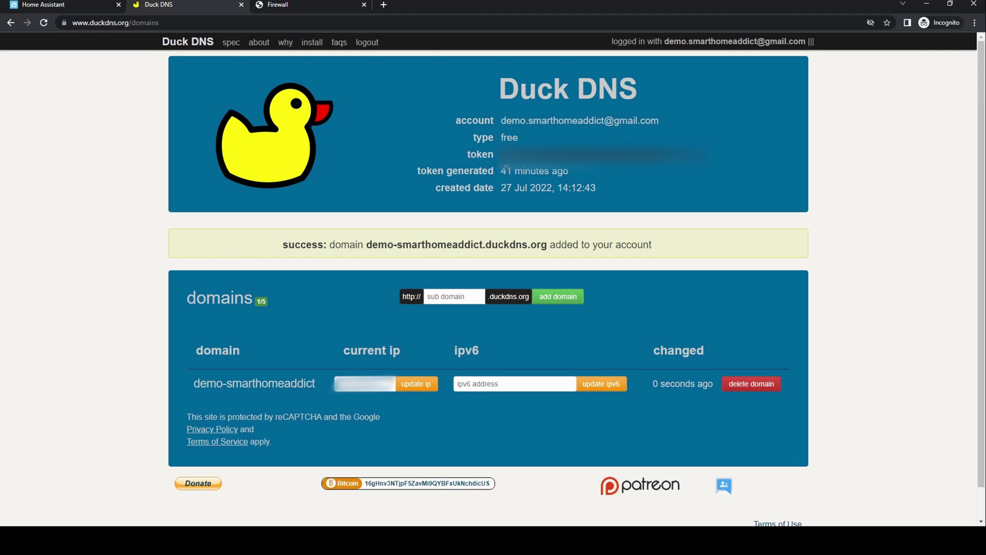
# Paste the Duck DNS token into the add-on options and set accept_terms to true.
pyautogui.click(80, 4)
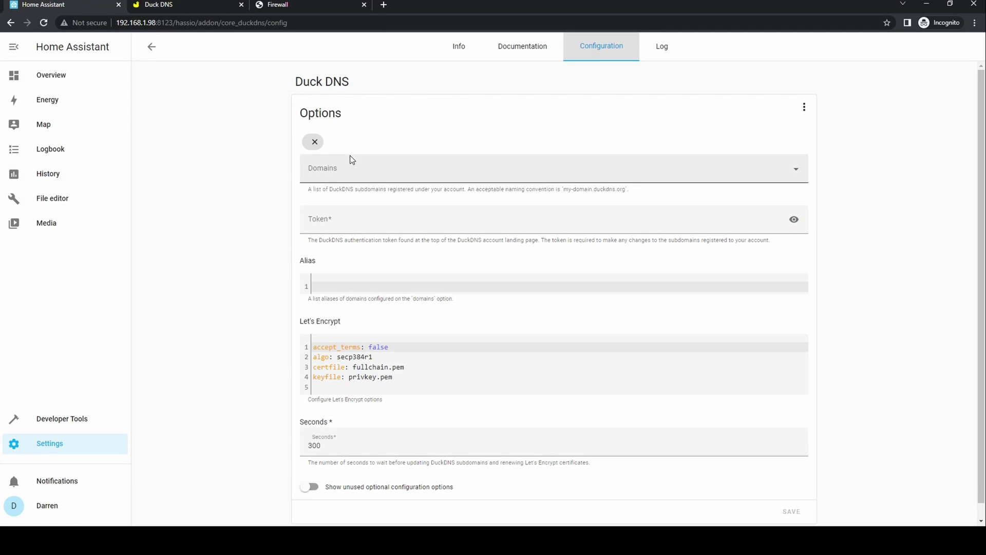
pyautogui.click(350, 221)
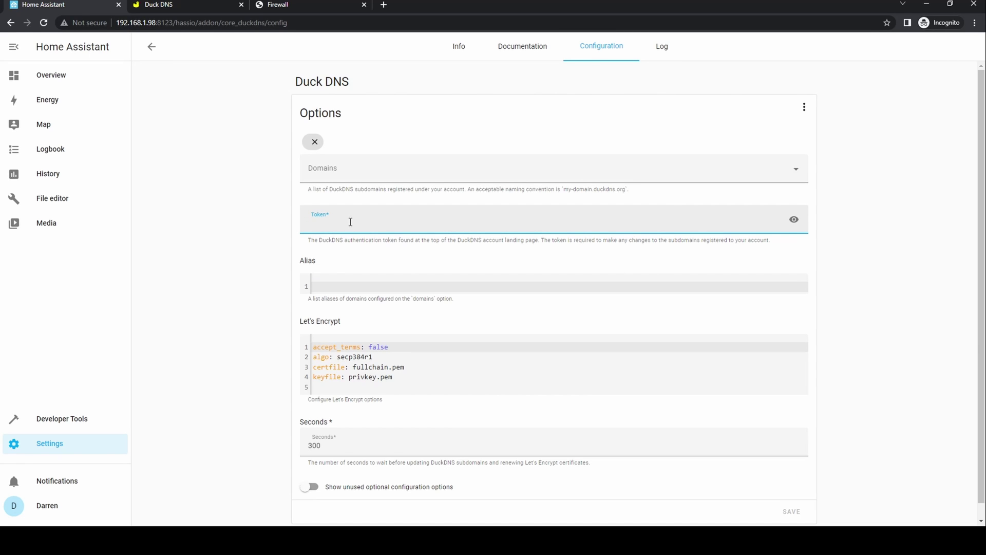
pyautogui.hotkey('ctrl', 'v')
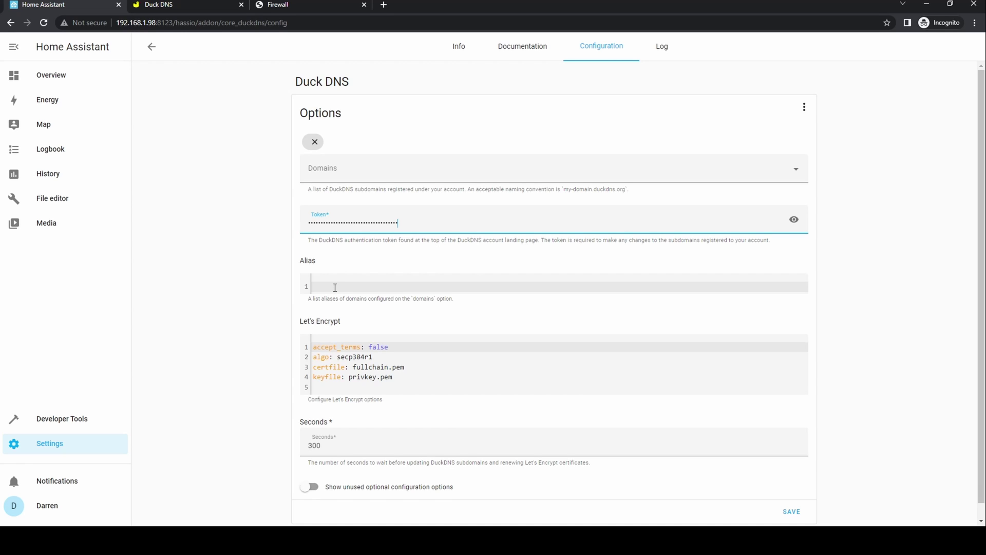
pyautogui.click(381, 347)
pyautogui.doubleClick(381, 347)
pyautogui.write('true')
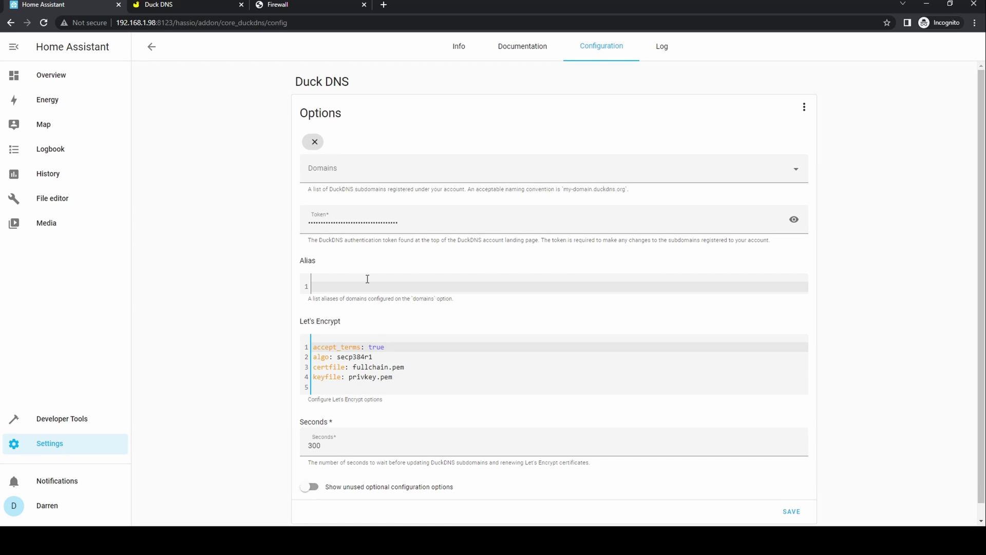
# Make demo-smarthomeaddict.duckdns.org the only entry under Domains.
pyautogui.click(330, 173)
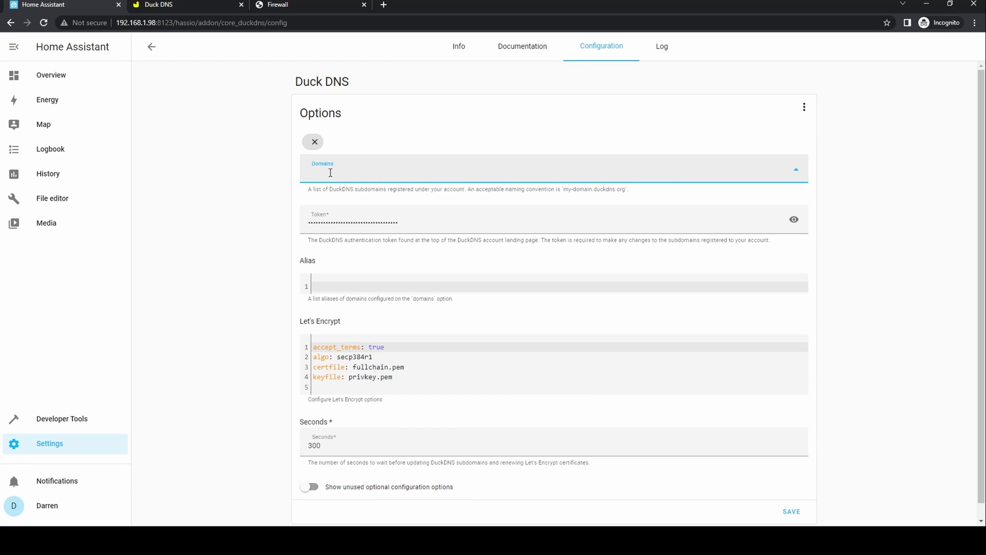
pyautogui.write('dem')
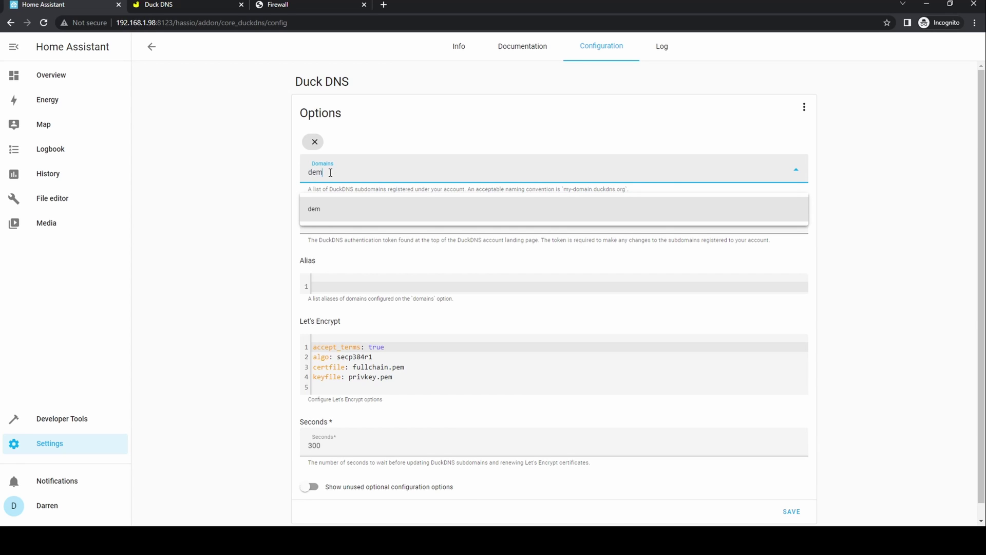
pyautogui.write('o-smarthomeaddic')
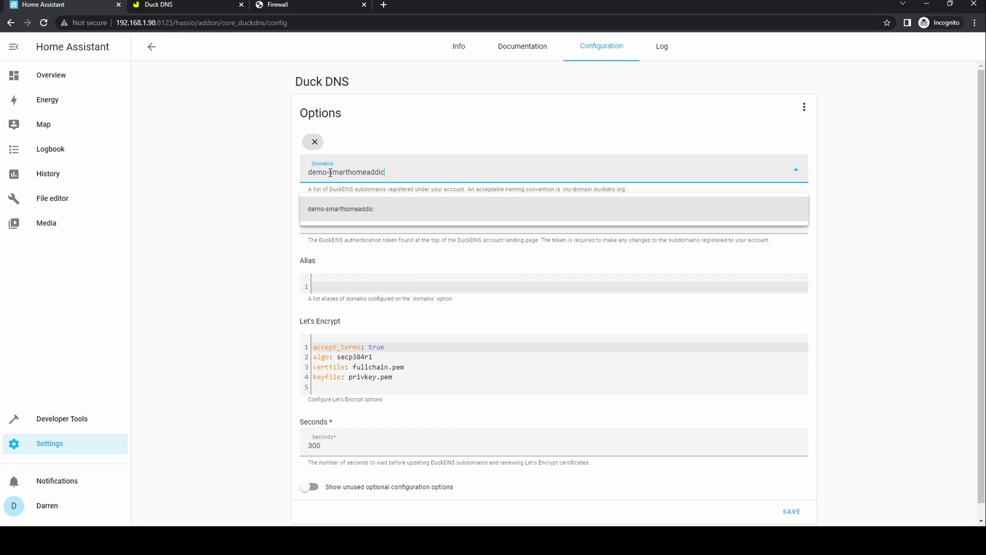
pyautogui.write('t.duckdns.org')
pyautogui.press('Return')
pyautogui.click(314, 142)
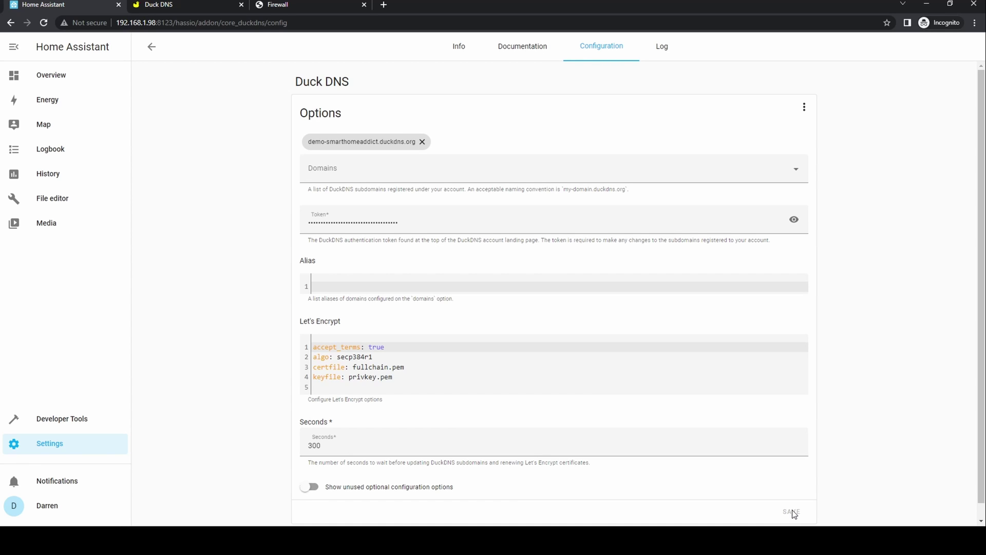
# Start the Duck DNS add-on and refresh its log to confirm the Let's Encrypt certificate.
pyautogui.click(462, 48)
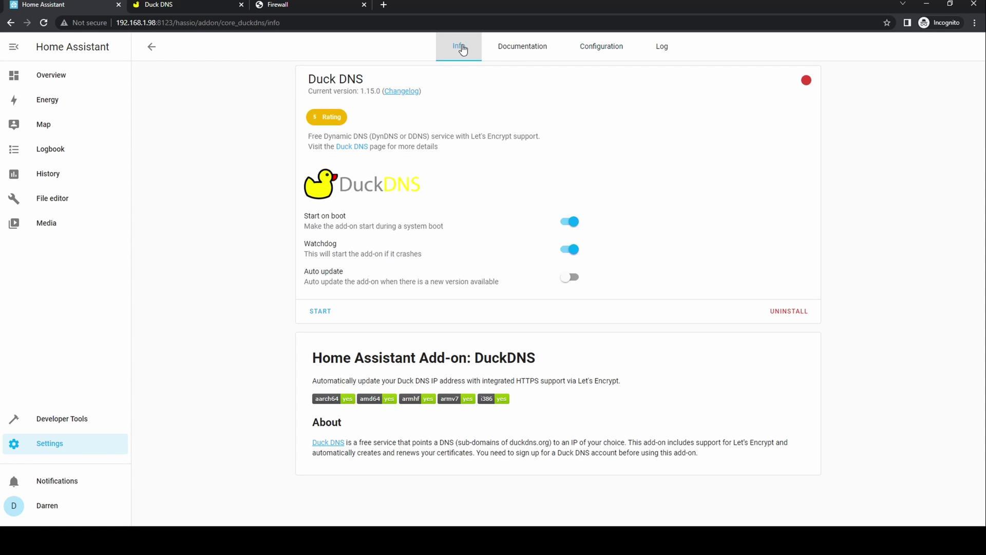
pyautogui.click(327, 317)
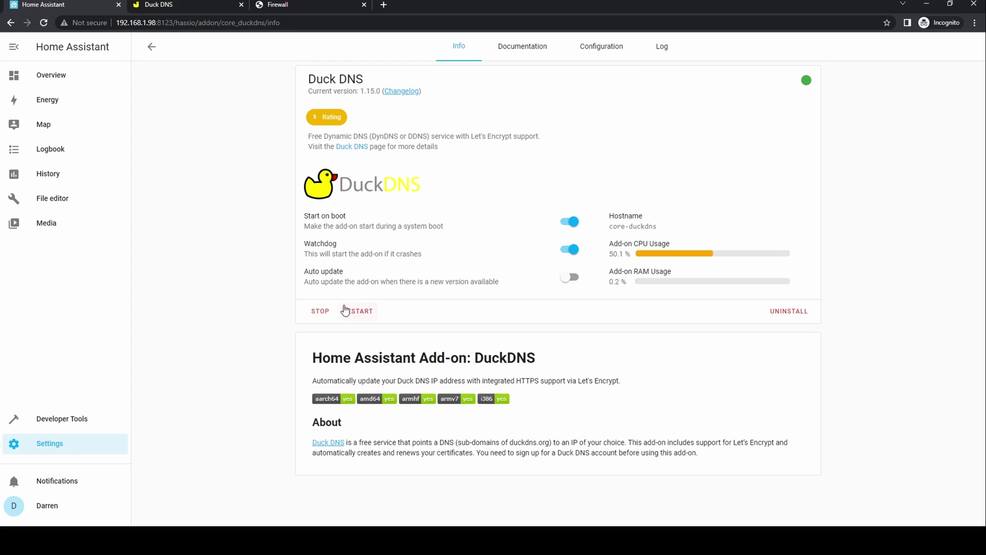
pyautogui.click(662, 47)
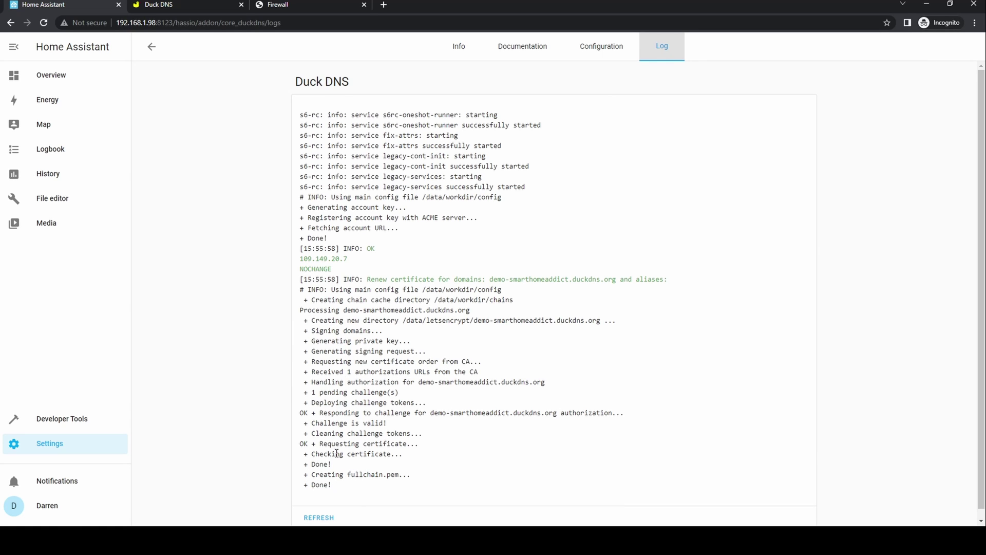
pyautogui.click(333, 519)
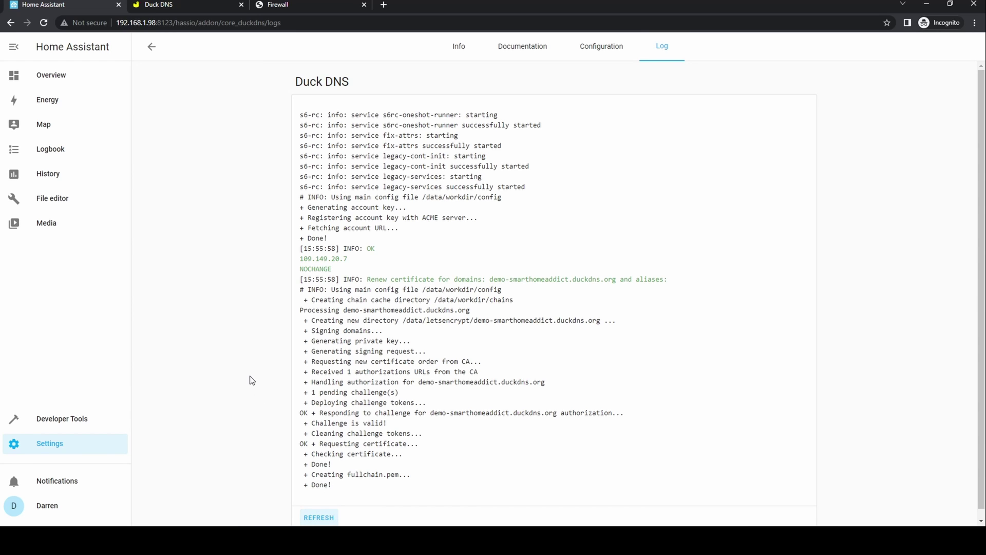
# Append an http section with /ssl/fullchain.pem and /ssl/privkey.pem to configuration.yaml and save.
pyautogui.click(62, 204)
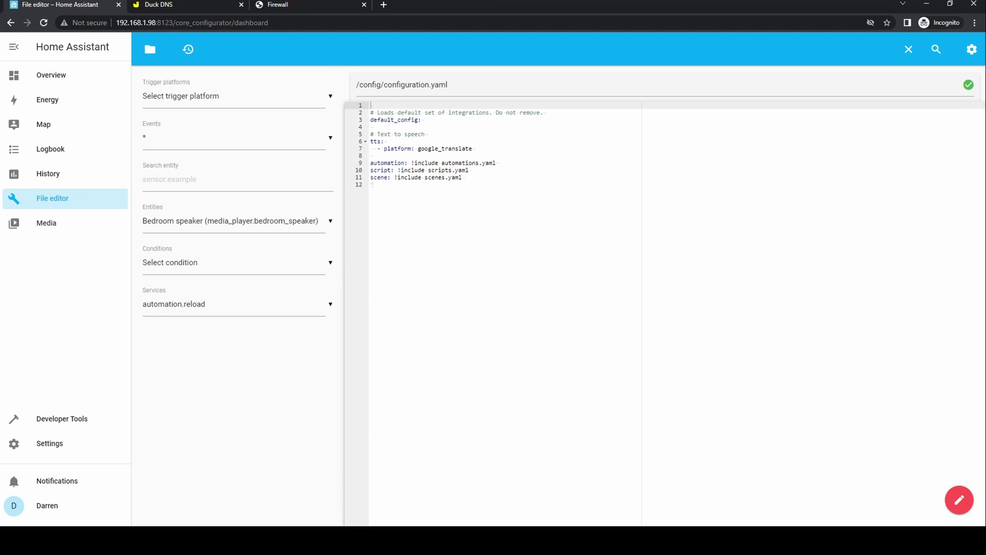
pyautogui.click(381, 186)
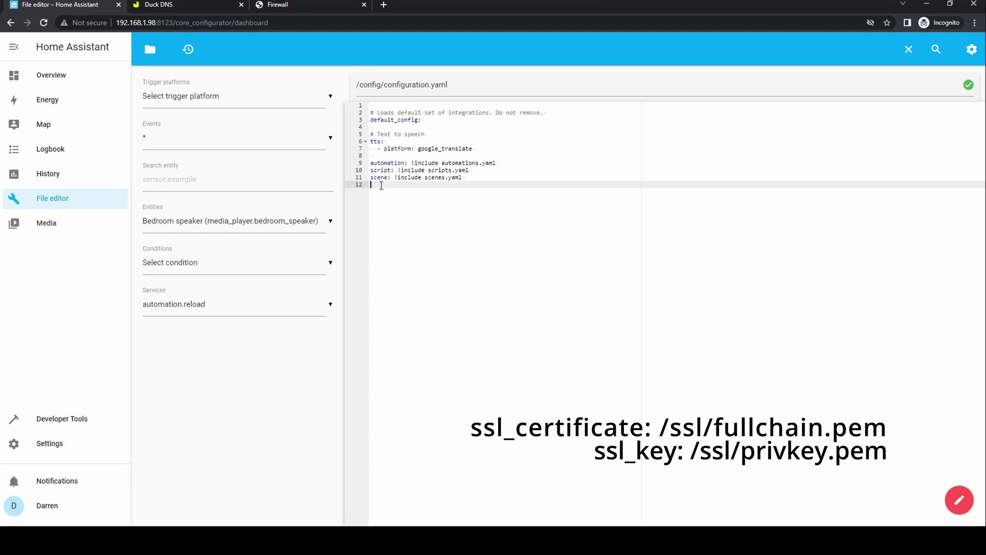
pyautogui.press('Return')
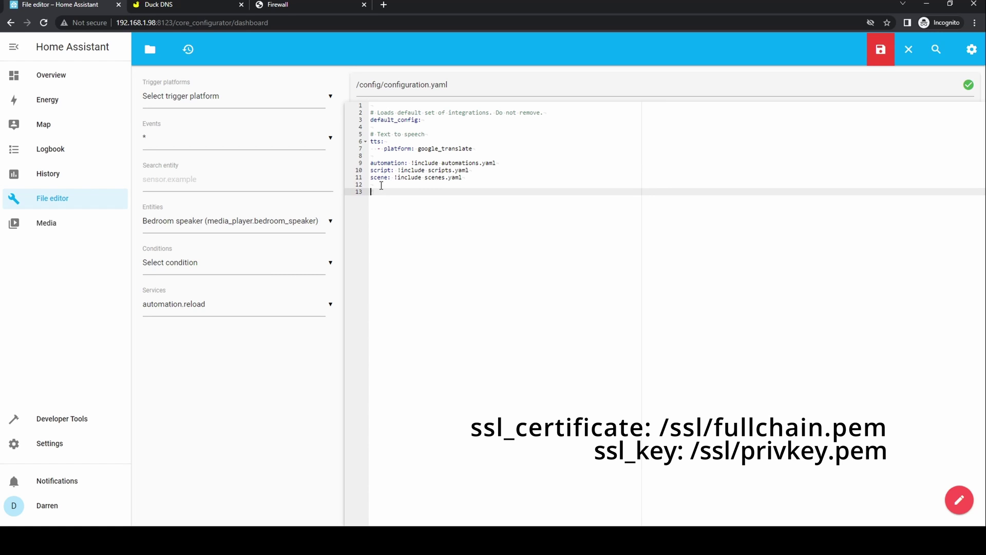
pyautogui.write('http:   ssl_certificate: /ssl/fullchain.pem   ssl_key: /ssl/privkey.pem')
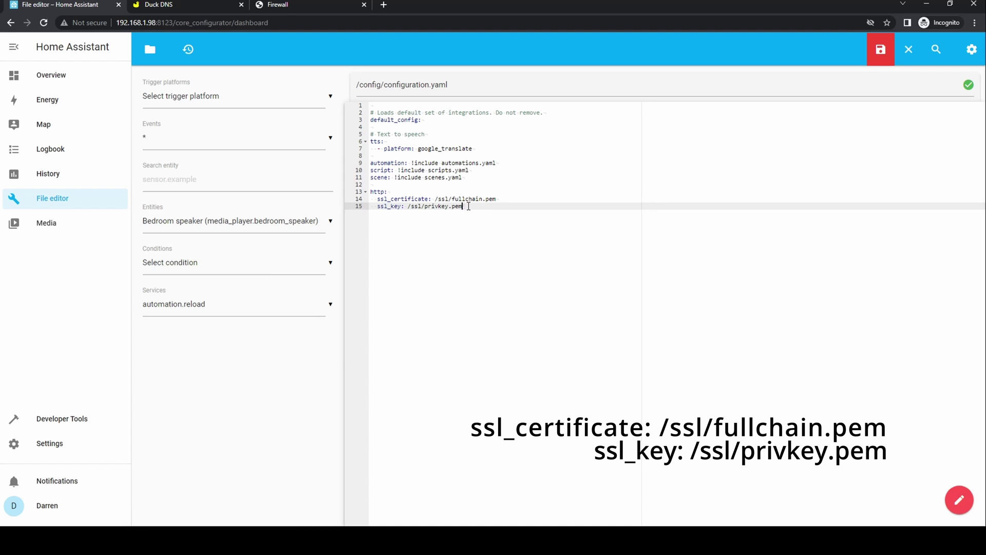
pyautogui.click(876, 58)
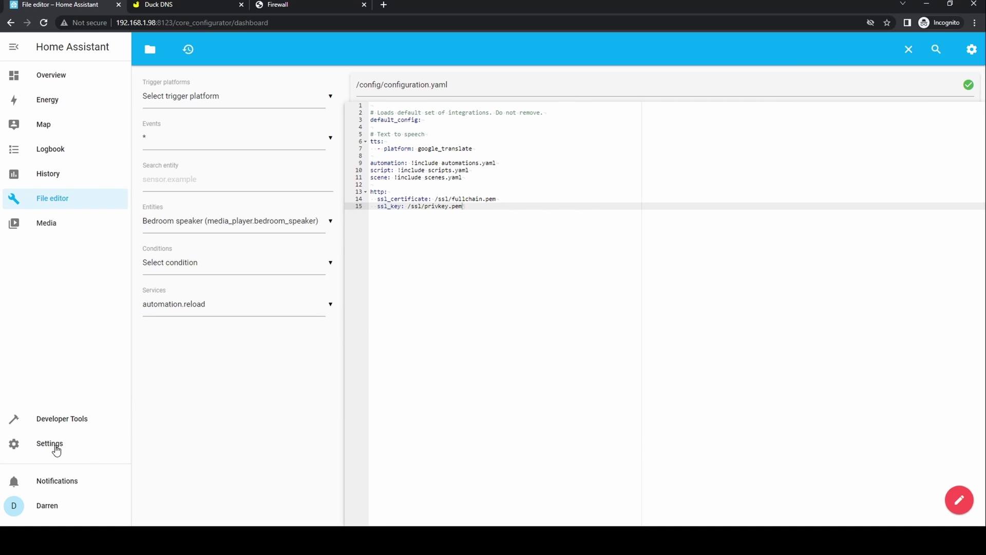
# Check the configuration in Developer Tools, then confirm a Home Assistant restart.
pyautogui.click(53, 422)
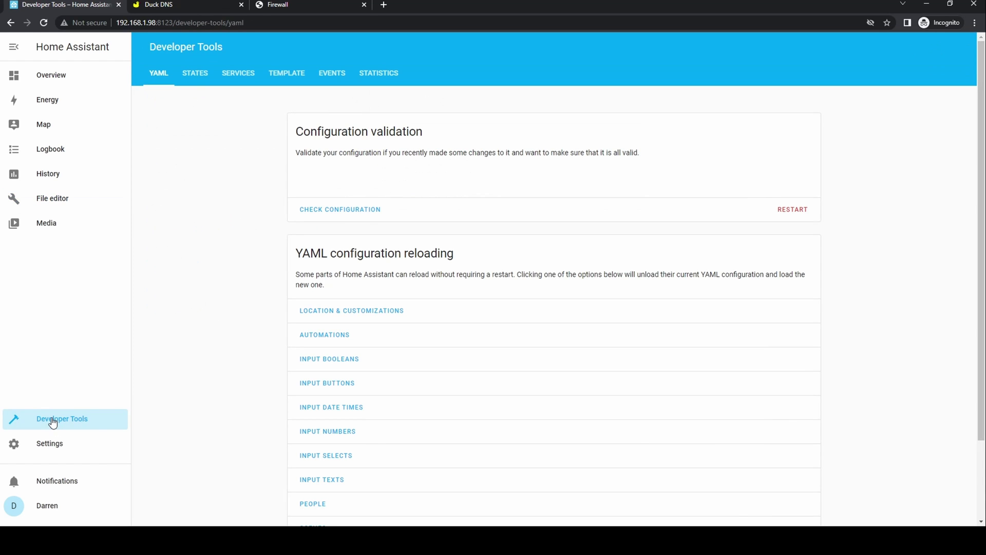
pyautogui.click(327, 218)
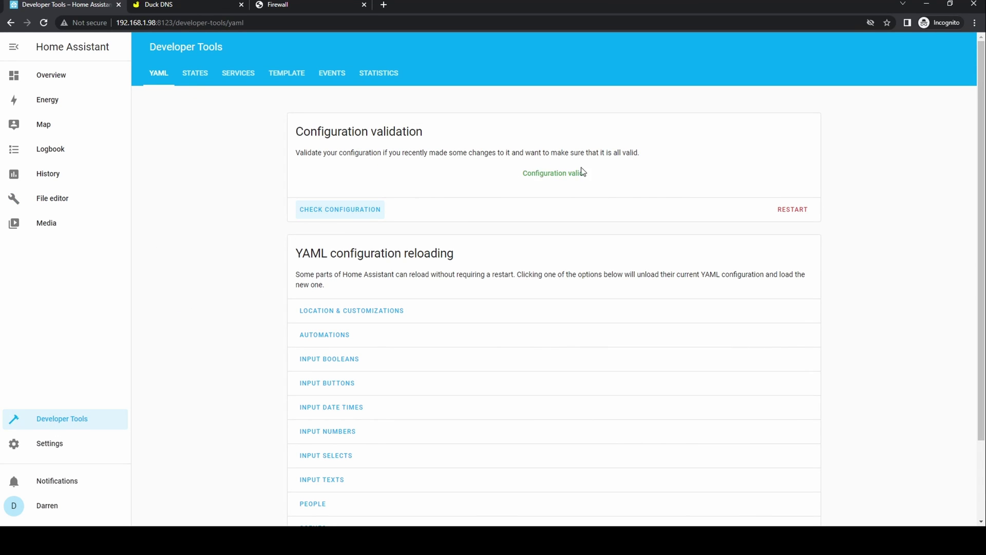
pyautogui.click(790, 210)
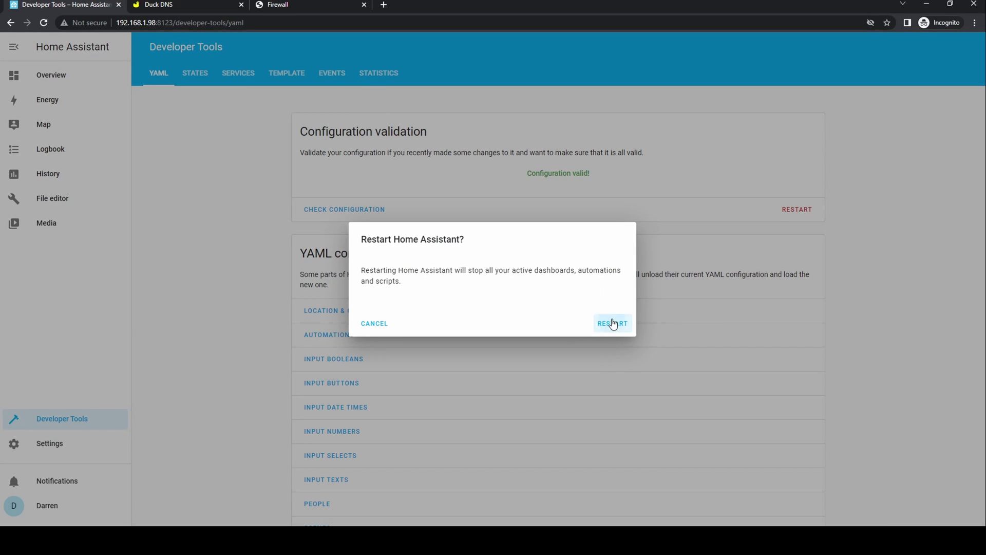
pyautogui.click(613, 324)
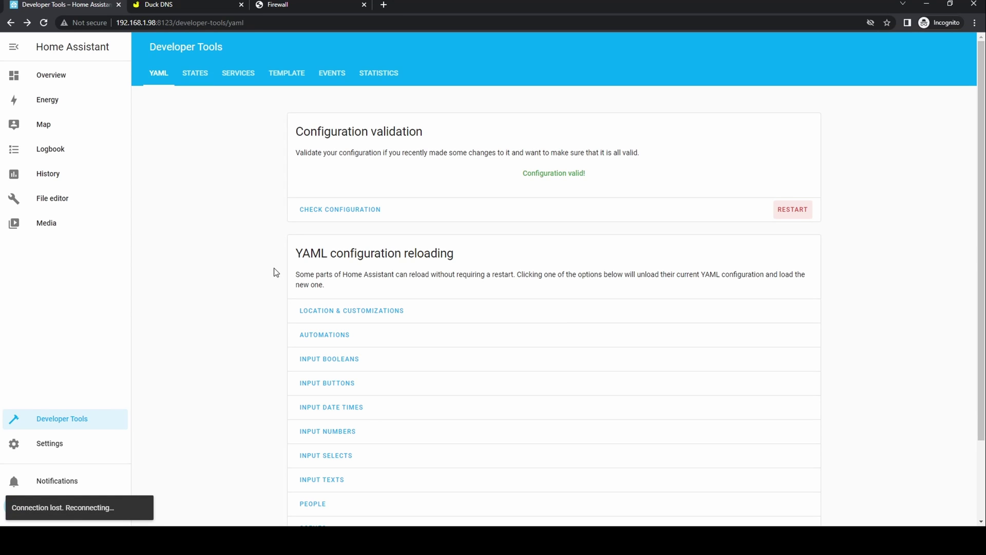
# Start a firewall port forwarding rule named HomeAssistant for device IP 192.168.1.98.
pyautogui.click(285, 9)
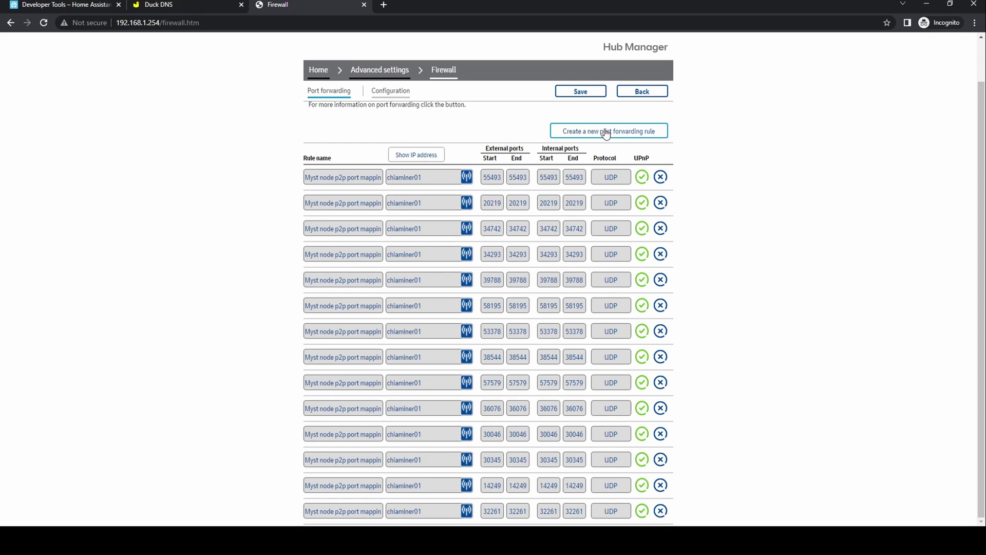
pyautogui.click(607, 132)
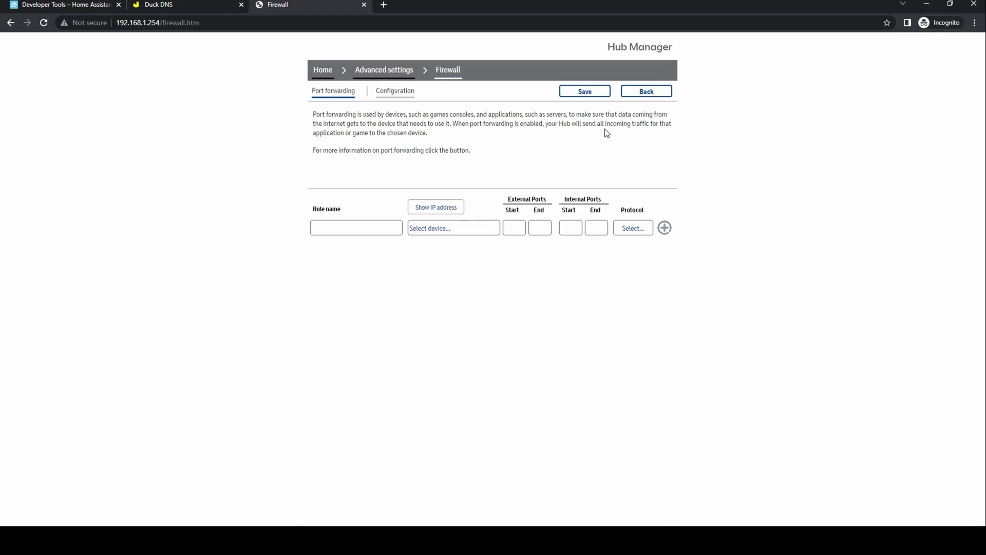
pyautogui.click(359, 227)
pyautogui.write('HomeAssistant')
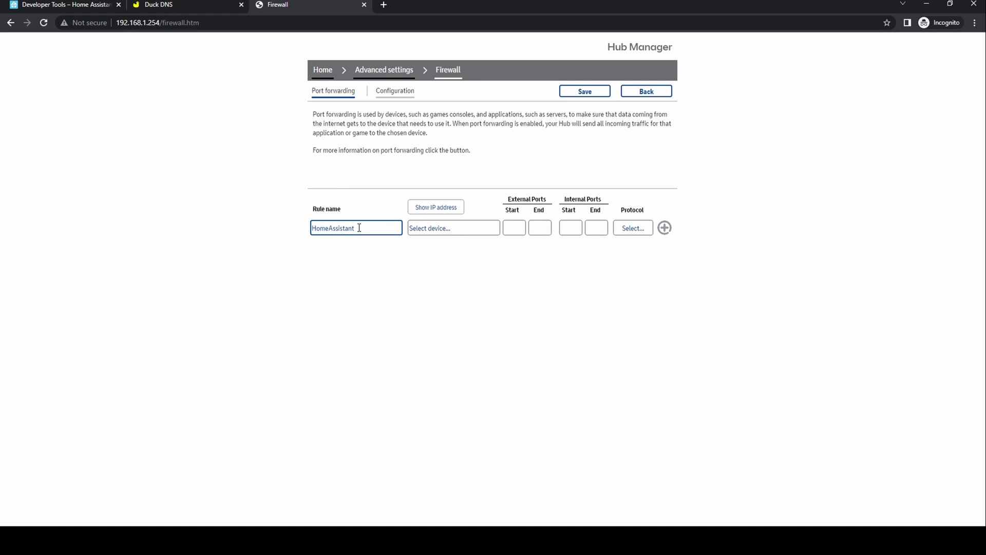
pyautogui.click(429, 209)
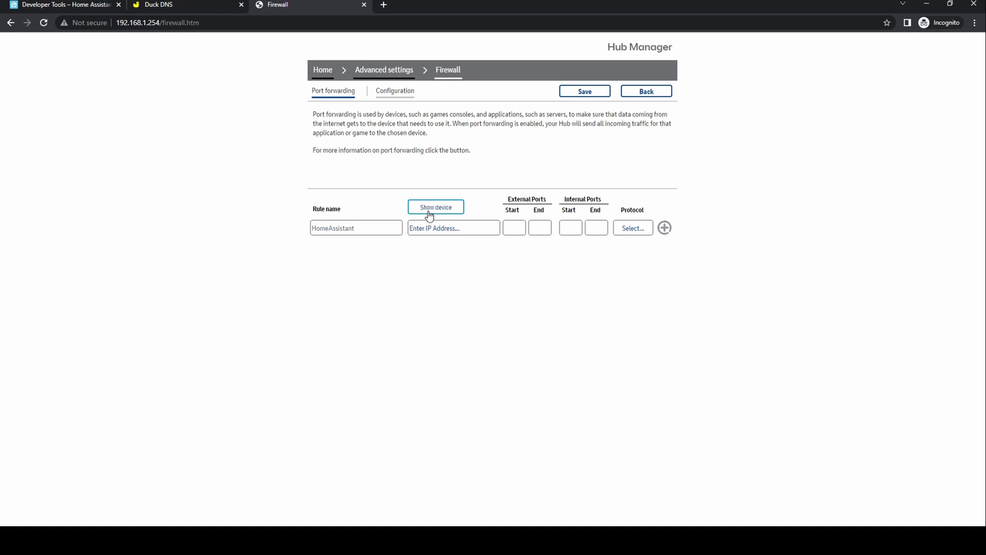
pyautogui.click(430, 226)
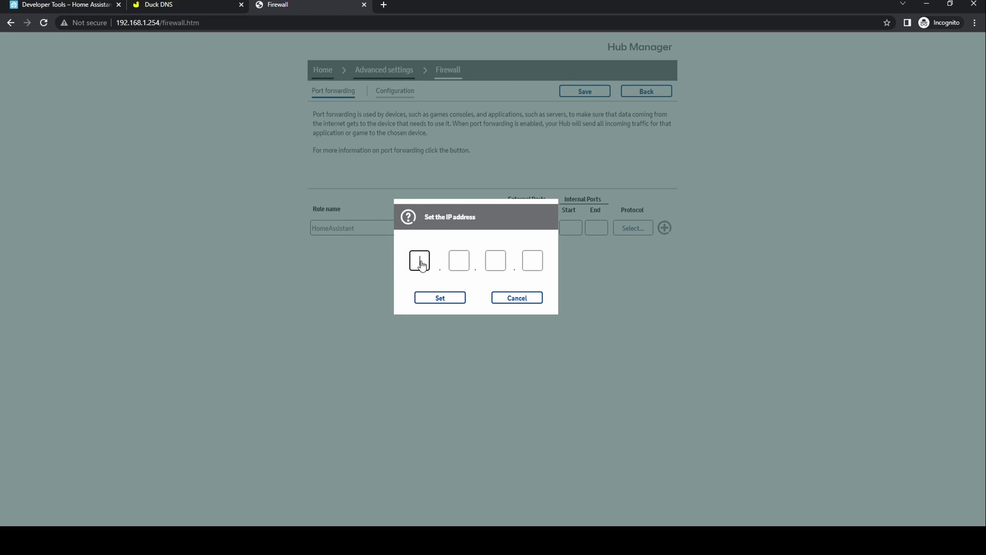
pyautogui.write('192.168.1.')
pyautogui.press('.')
pyautogui.write('98')
pyautogui.click(438, 298)
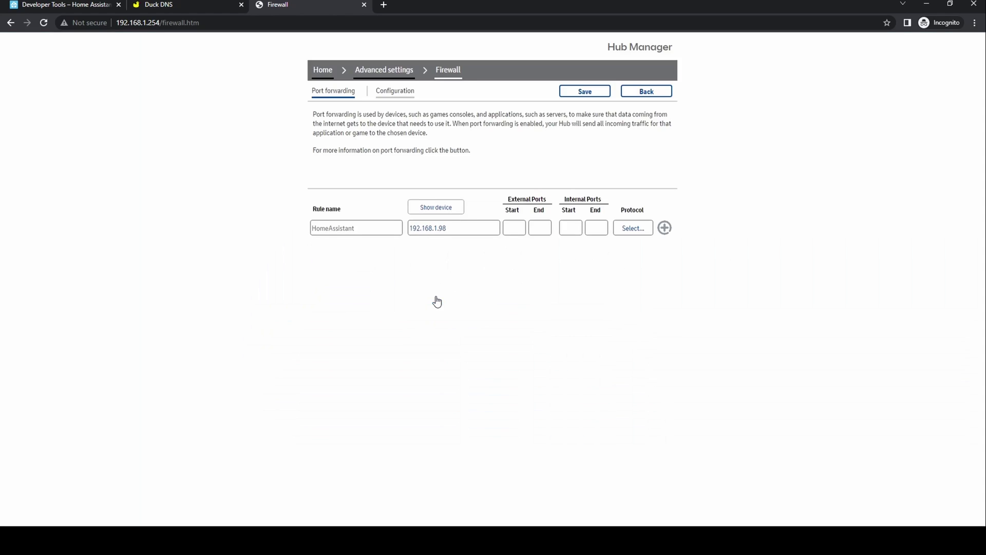
# Forward external port 443 to internal port 8123 over TCP, add the rule, and save.
pyautogui.click(512, 227)
pyautogui.write('443')
pyautogui.click(533, 228)
pyautogui.write('443')
pyautogui.click(570, 227)
pyautogui.write('8123')
pyautogui.click(591, 226)
pyautogui.write('8123')
pyautogui.click(622, 229)
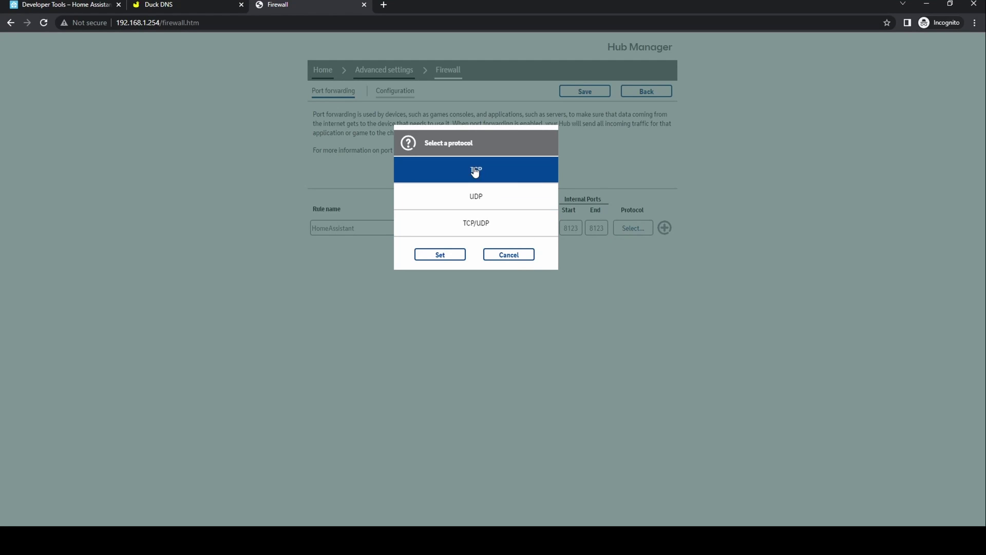
pyautogui.click(441, 255)
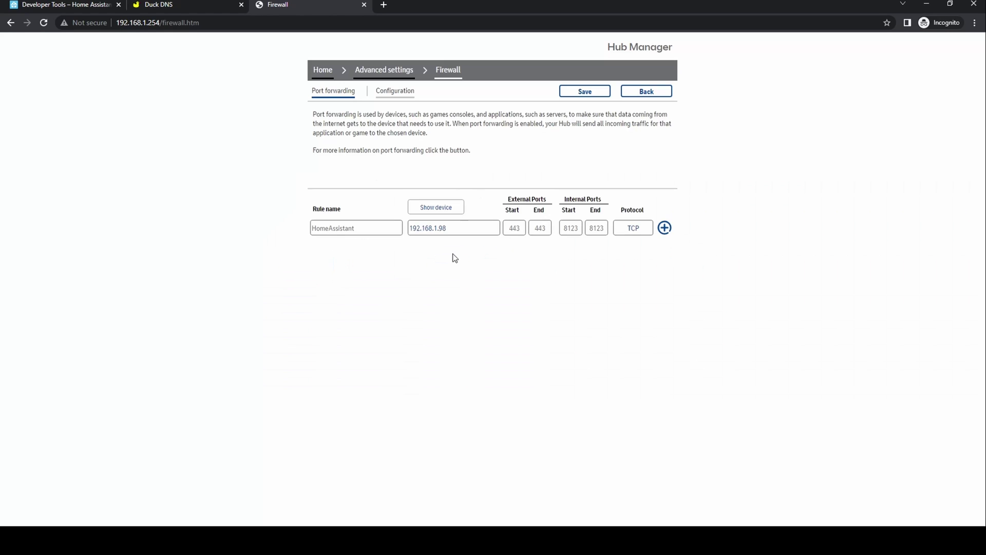
pyautogui.click(665, 227)
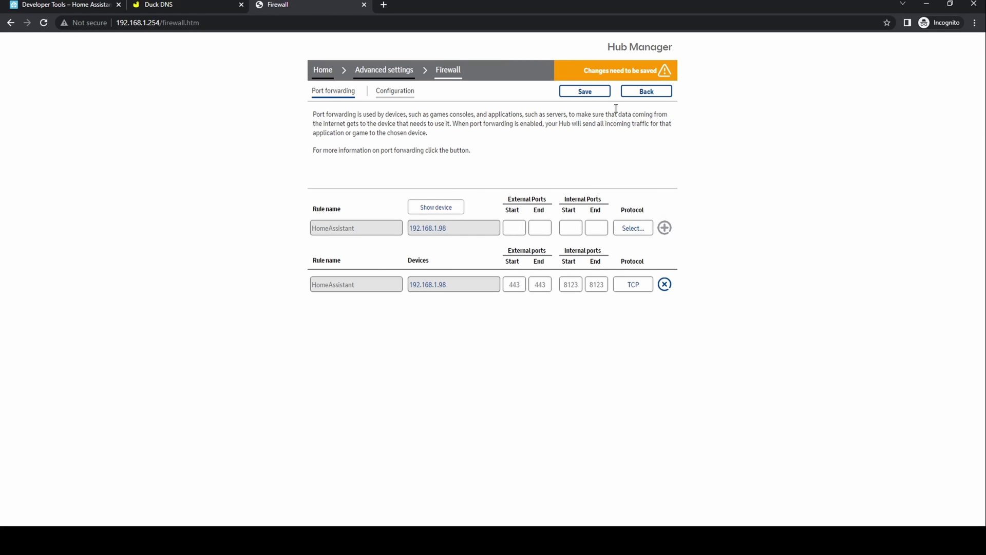
pyautogui.click(585, 92)
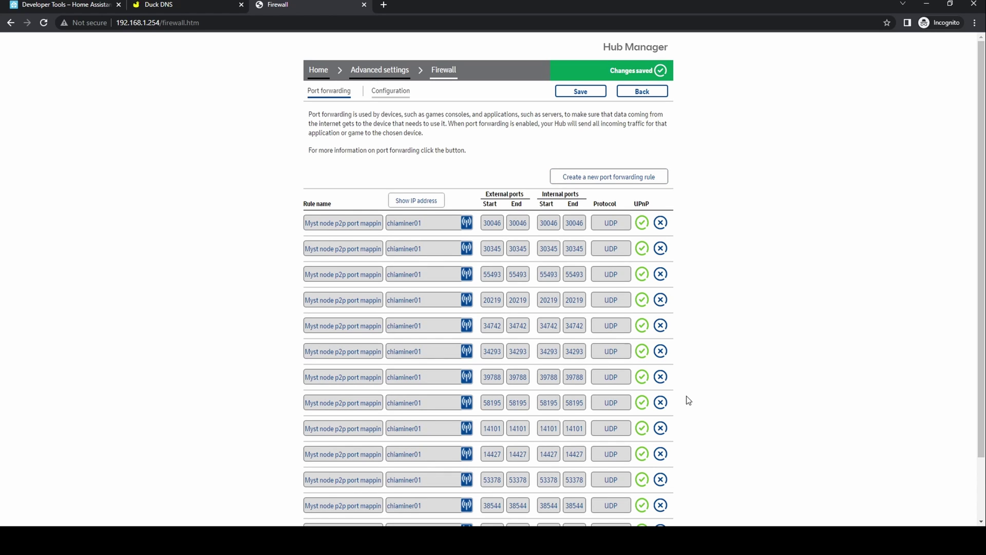
pyautogui.scroll(-2, 689, 401)
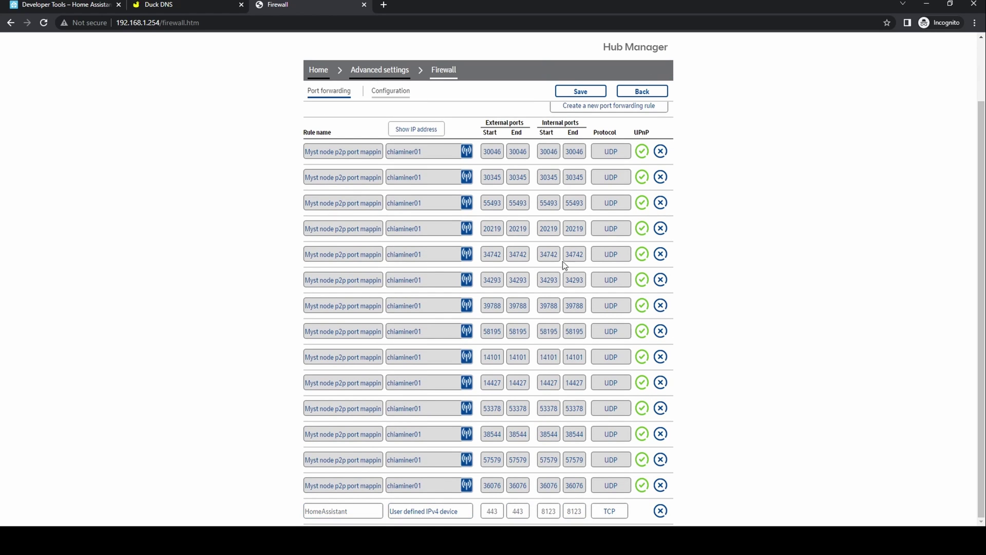
pyautogui.click(101, 9)
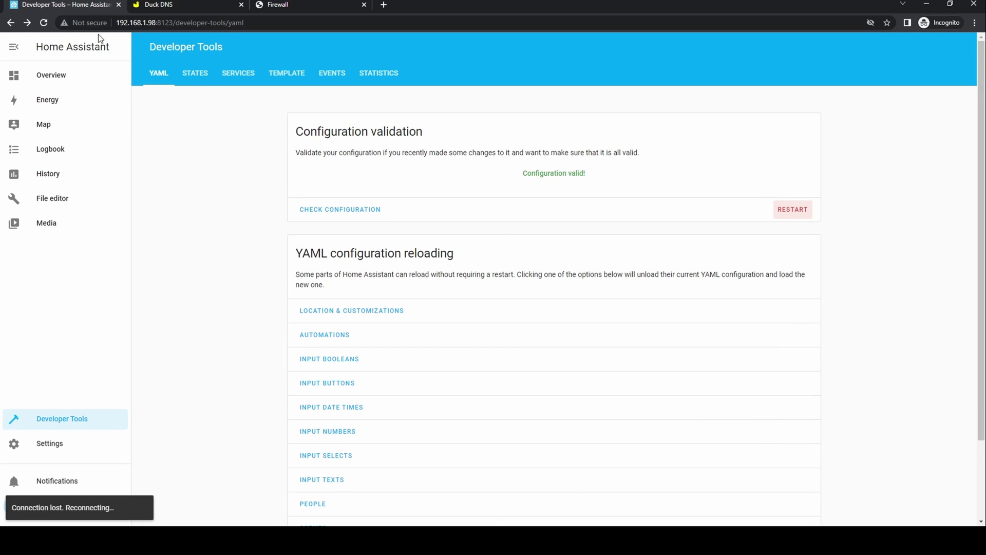
pyautogui.click(51, 75)
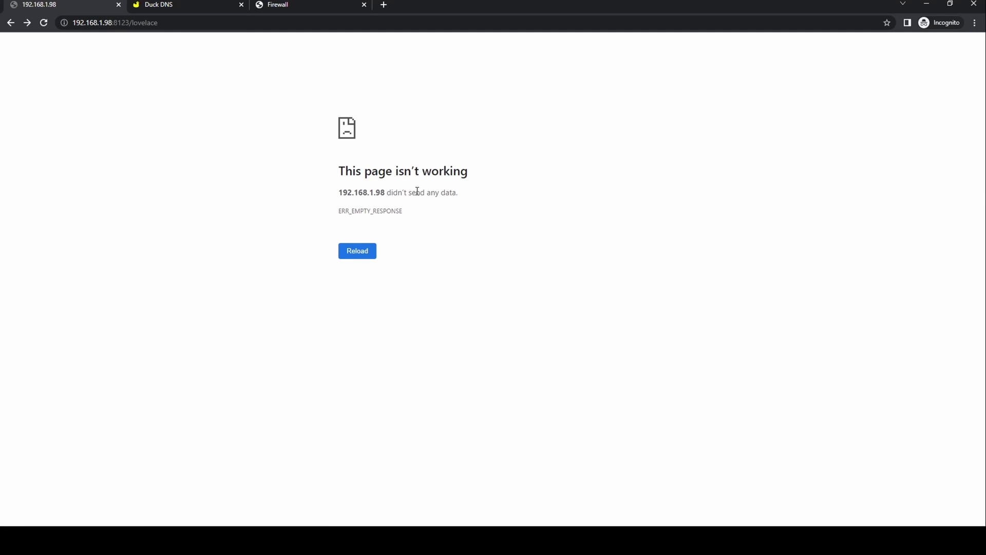
pyautogui.click(188, 20)
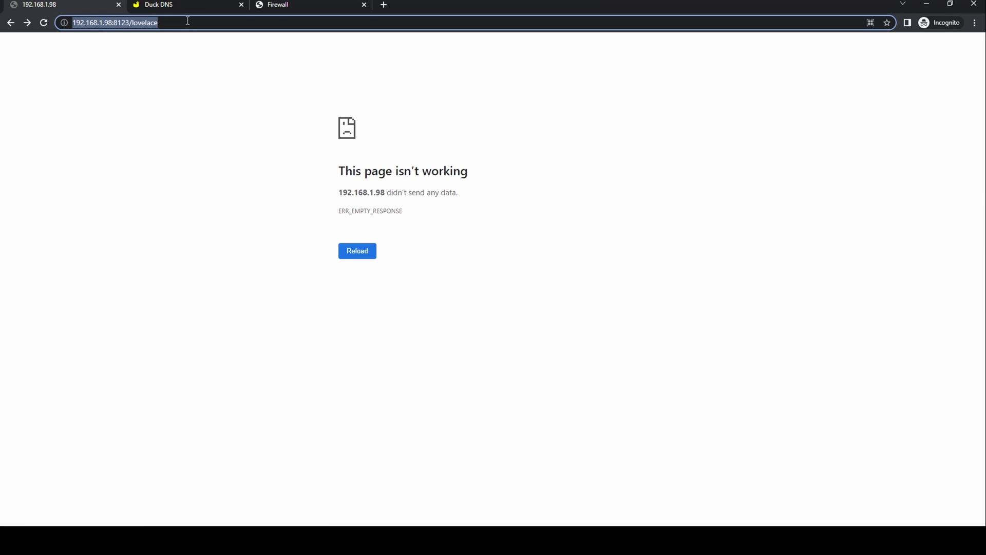
pyautogui.press('Home')
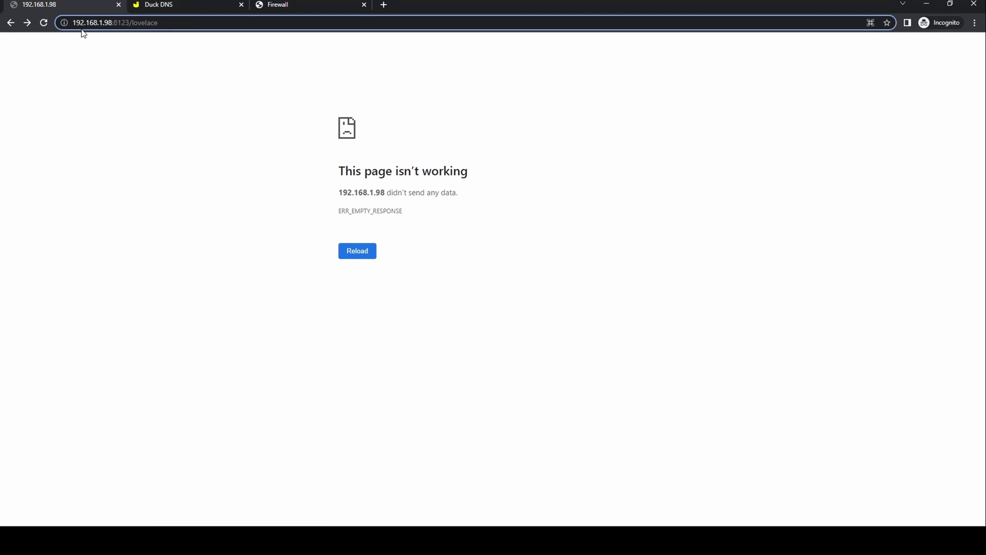
pyautogui.write('https')
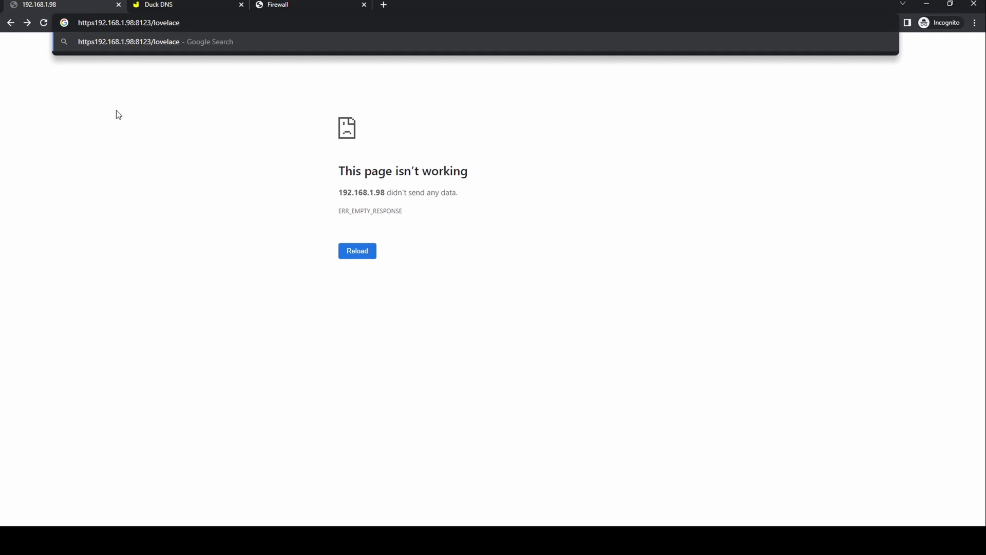
pyautogui.write(':')
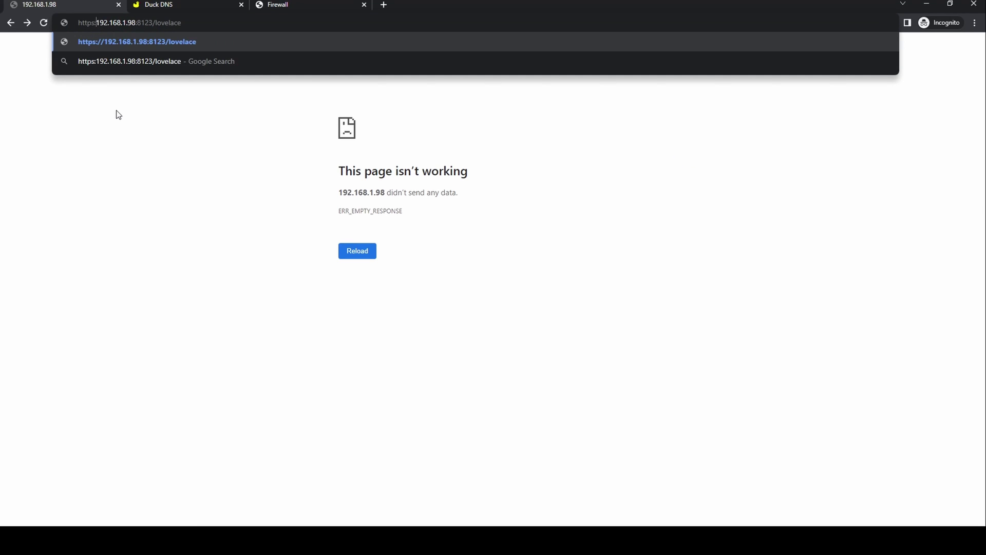
pyautogui.write('//')
pyautogui.press('Return')
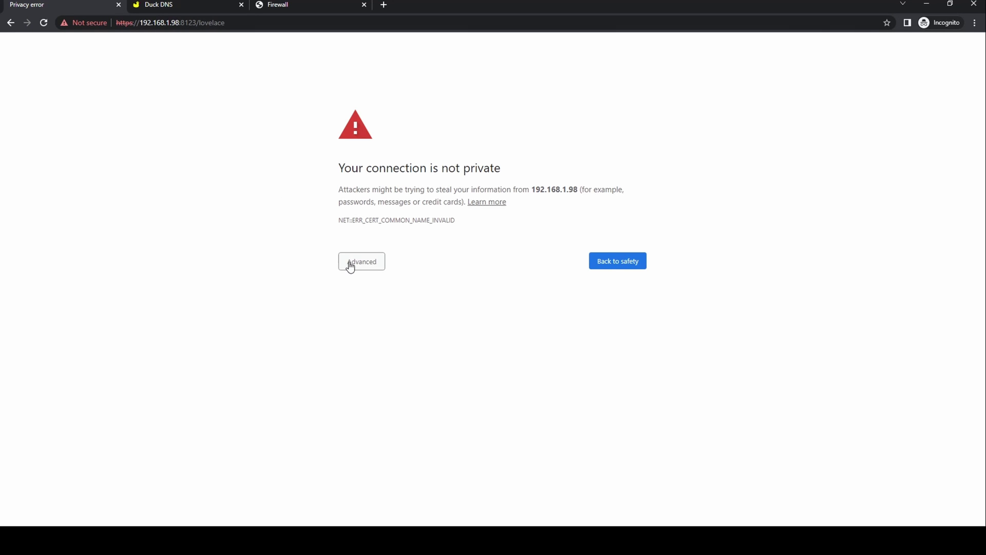
pyautogui.click(377, 265)
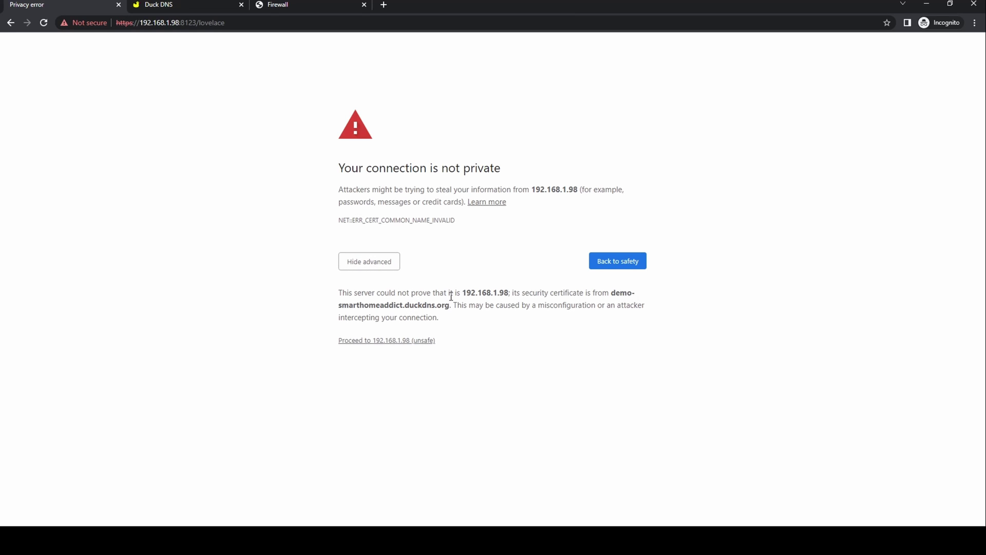
pyautogui.click(394, 341)
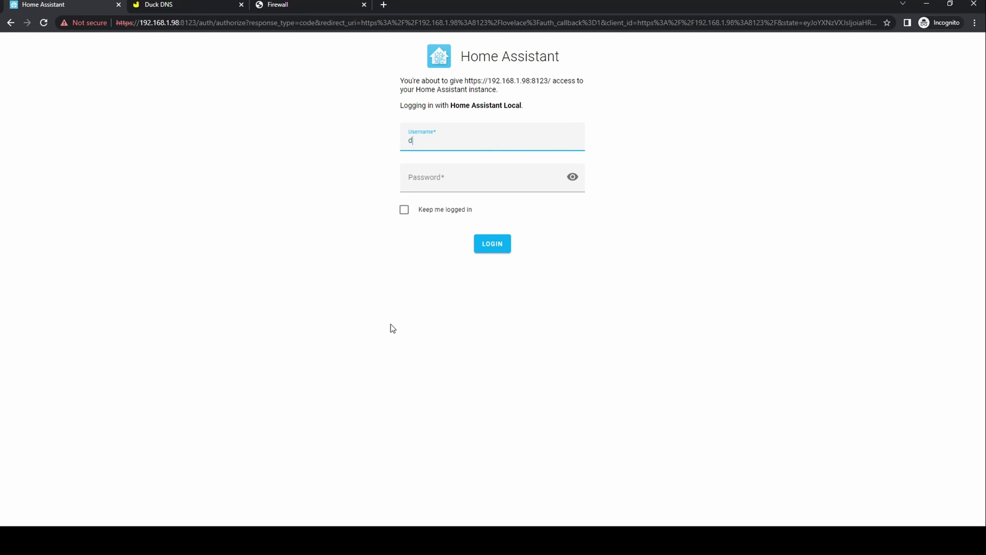
# Log in to Home Assistant over HTTPS with the account username and password.
pyautogui.write('darren')
pyautogui.press('Tab')
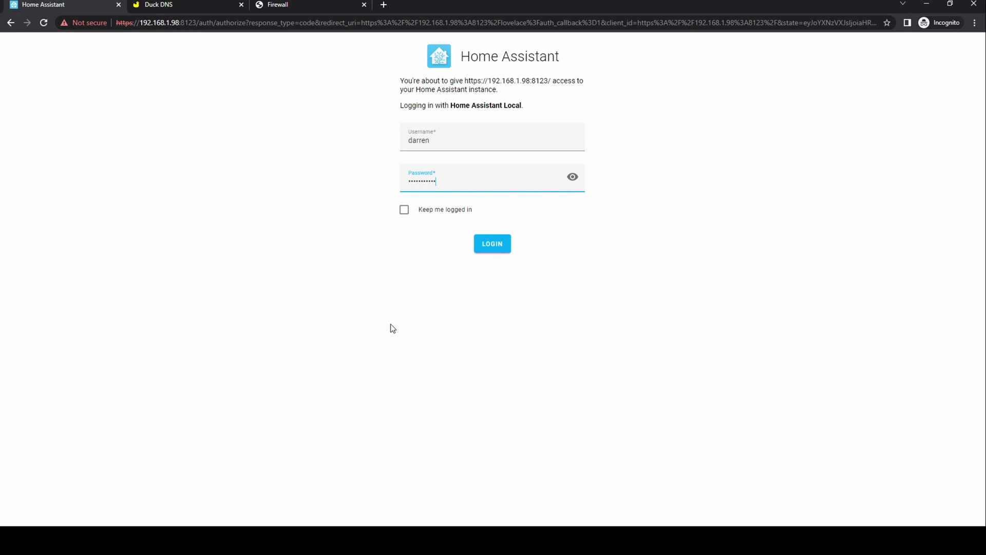
pyautogui.press('Return')
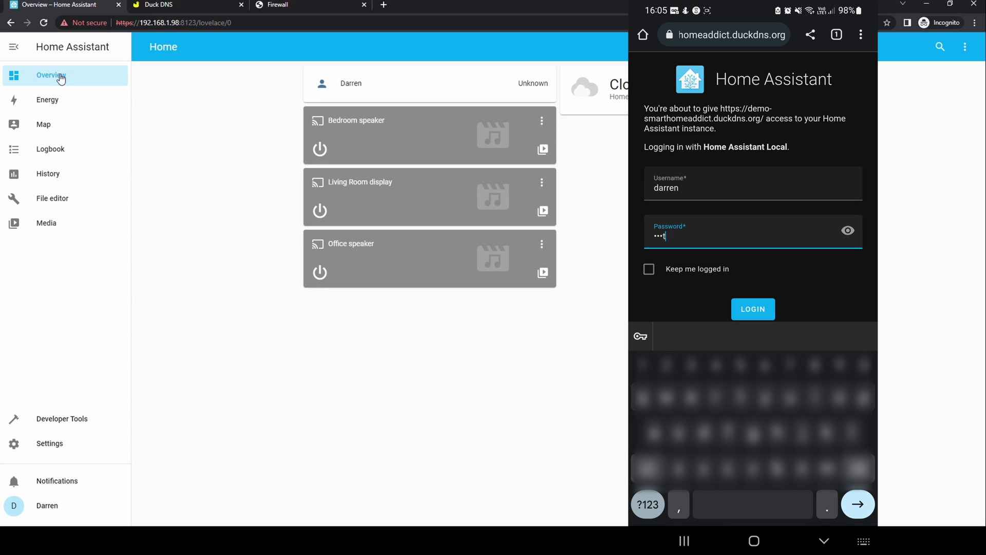
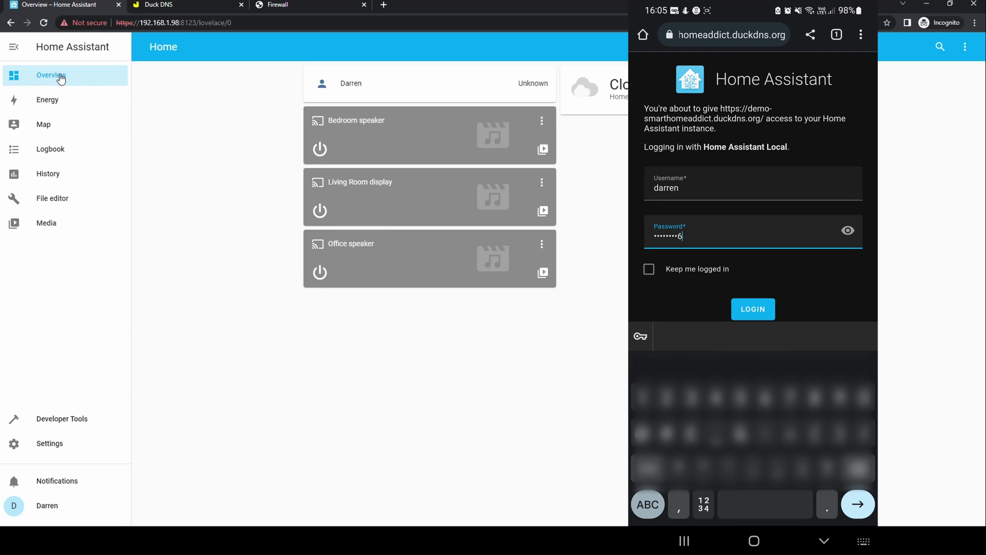
# On the phone, finish the password and submit the login at the DuckDNS address.
pyautogui.press('Return')
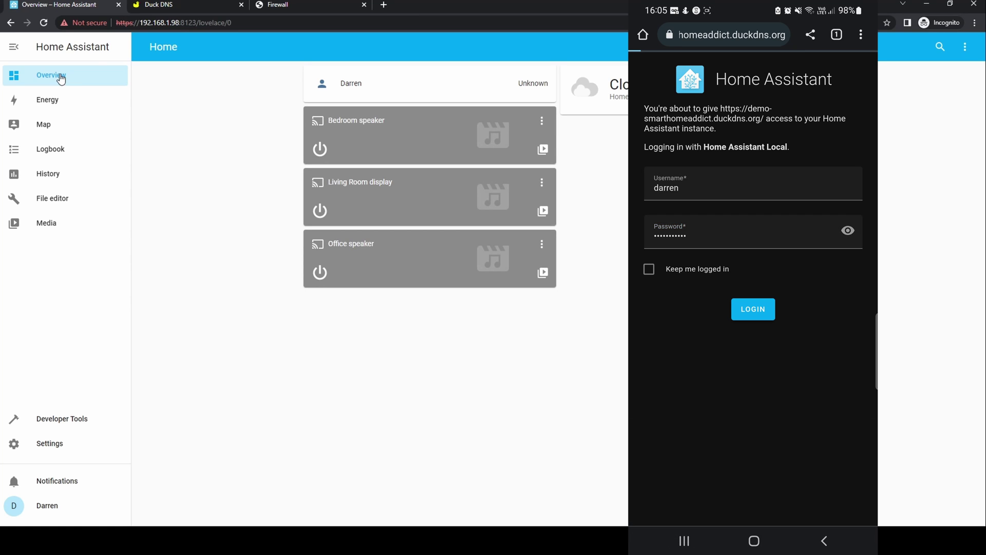